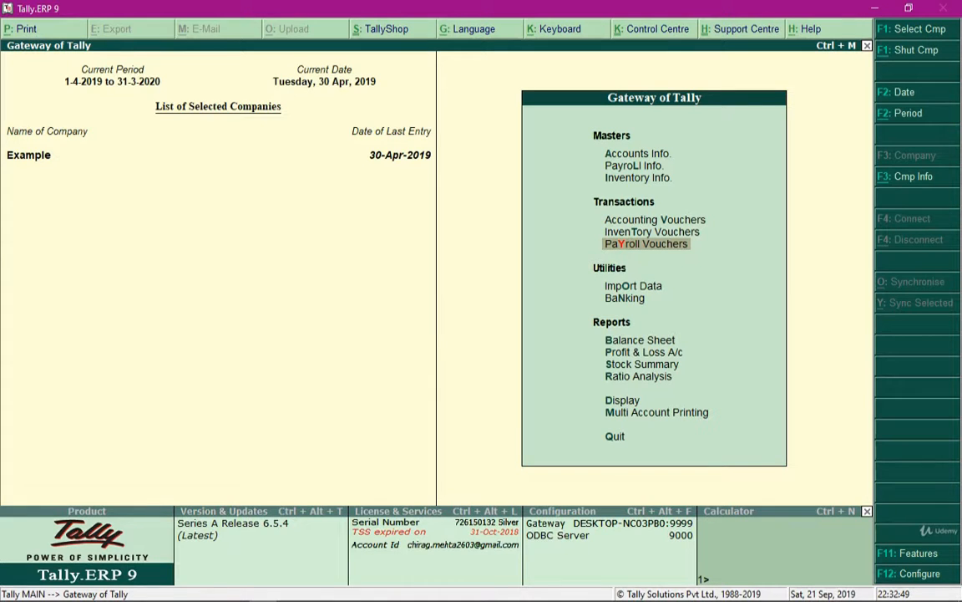
# Start a payroll voucher and set its Payroll Autofill process to PF Contribution.
pyautogui.press('Return')
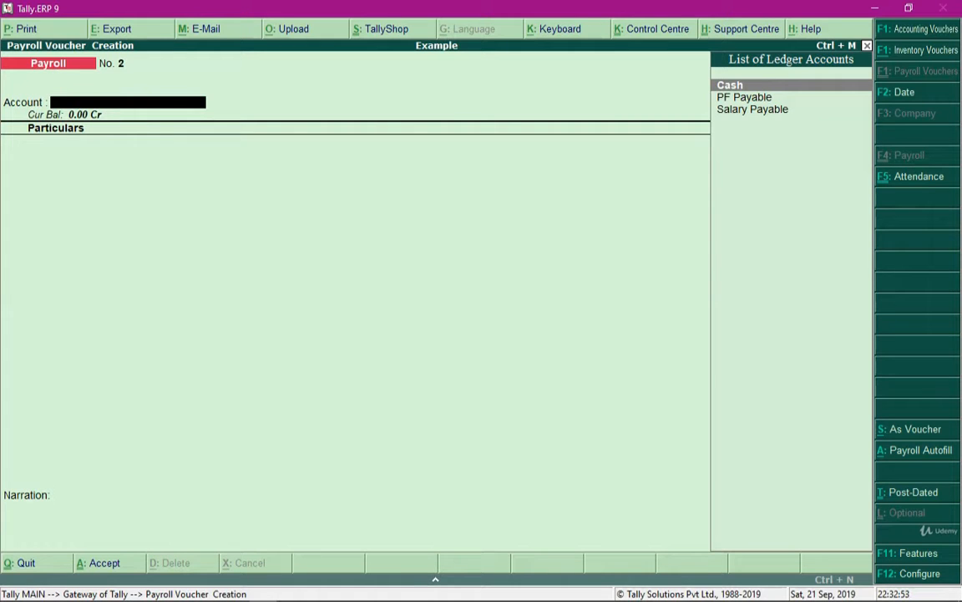
pyautogui.hotkey('alt', 'a')
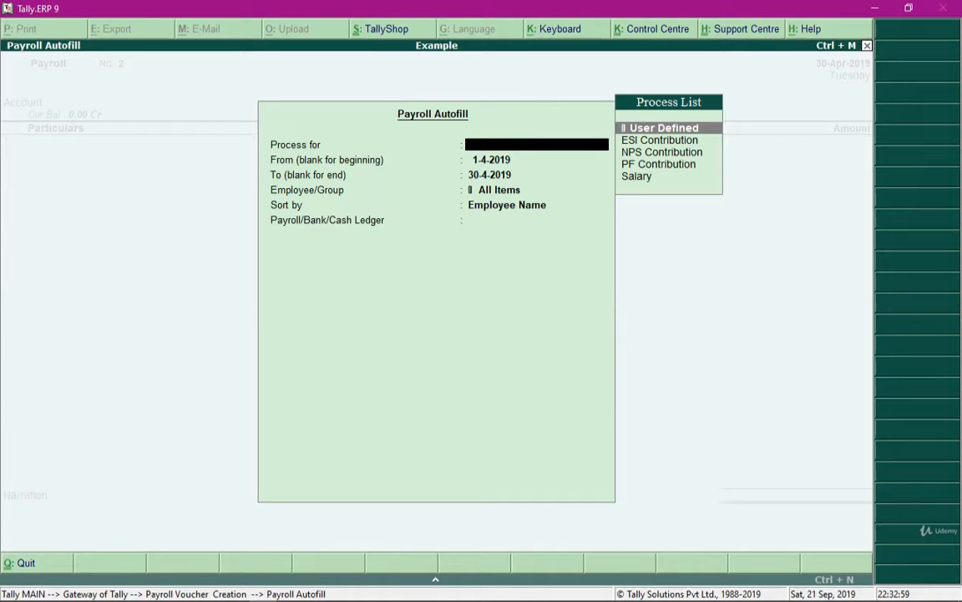
pyautogui.press('Down')
pyautogui.press('Down')
pyautogui.press('Down')
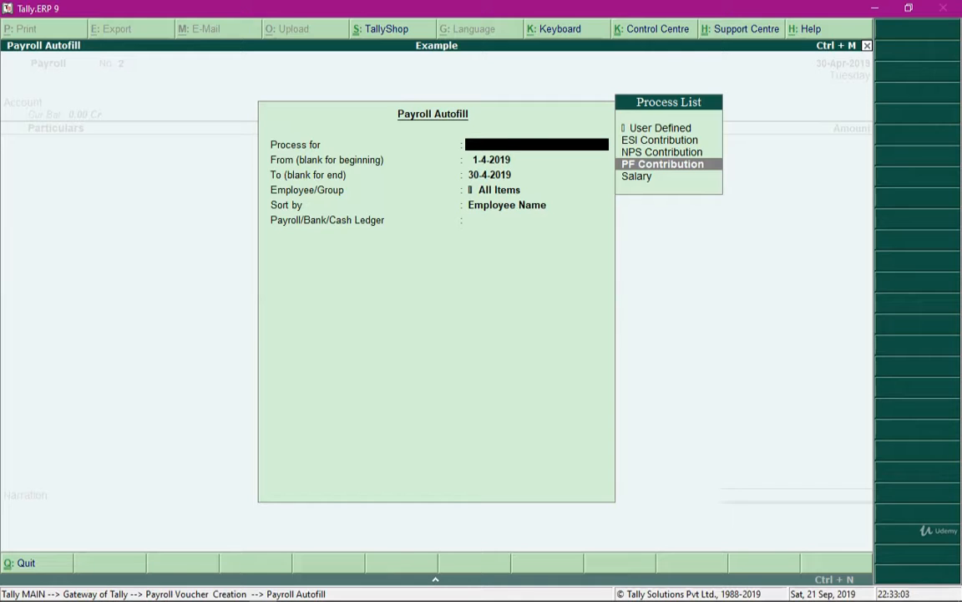
pyautogui.press('Down')
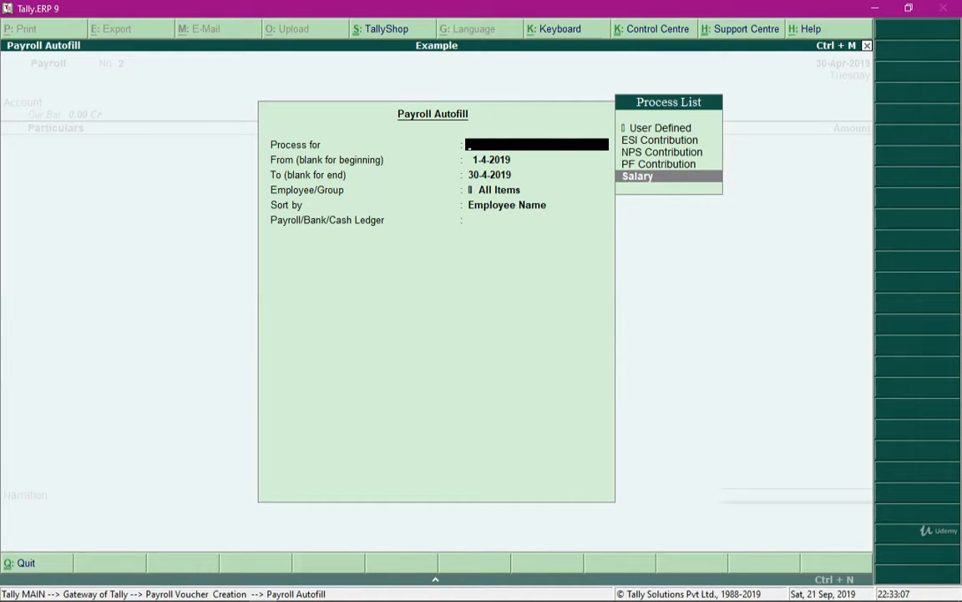
pyautogui.press('Up')
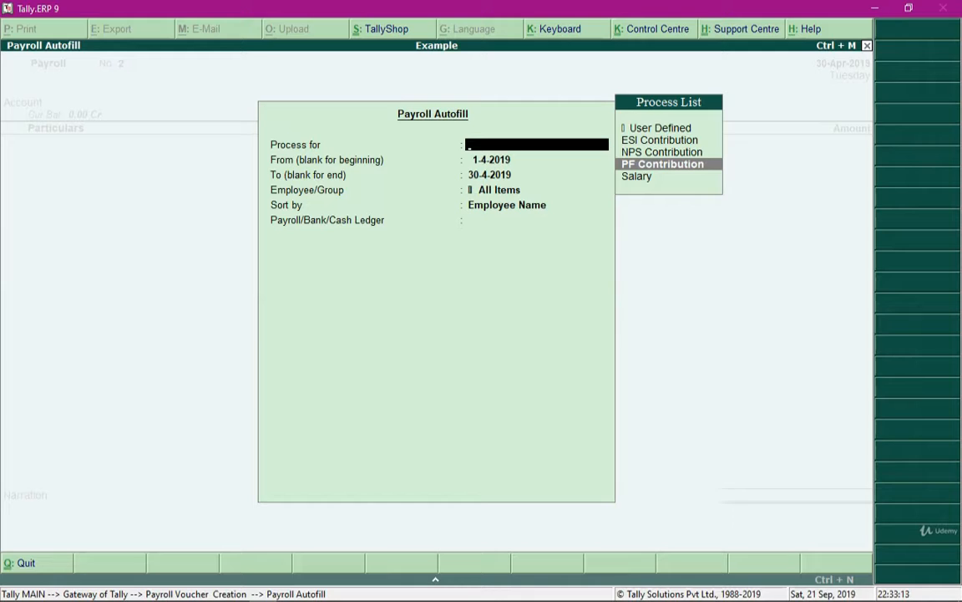
pyautogui.press('Return')
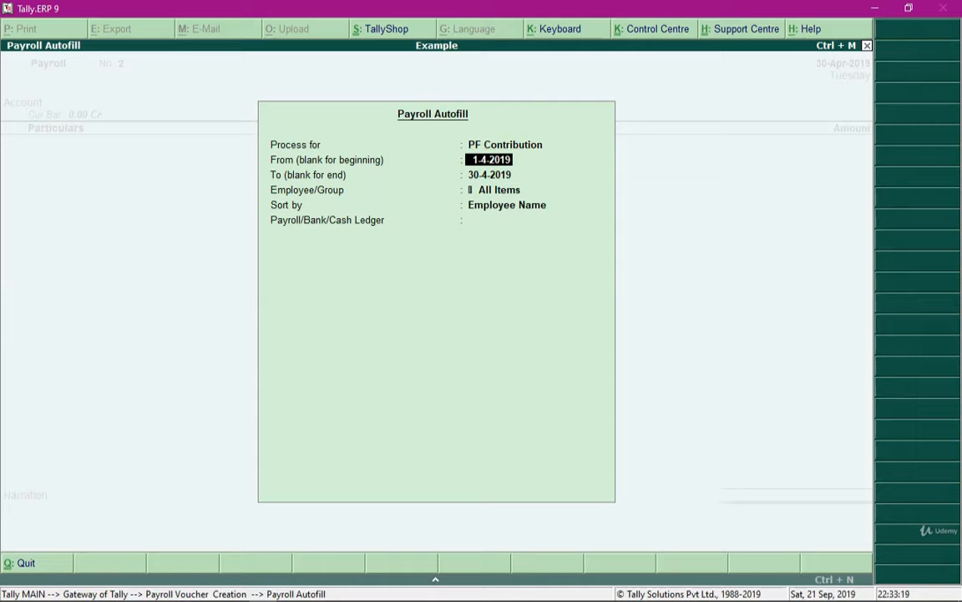
# Accept the autofill period 1-4-2019 to 30-4-2019, choose the Sales employee group and sort by Employee Name.
pyautogui.press('Return')
pyautogui.press('Return')
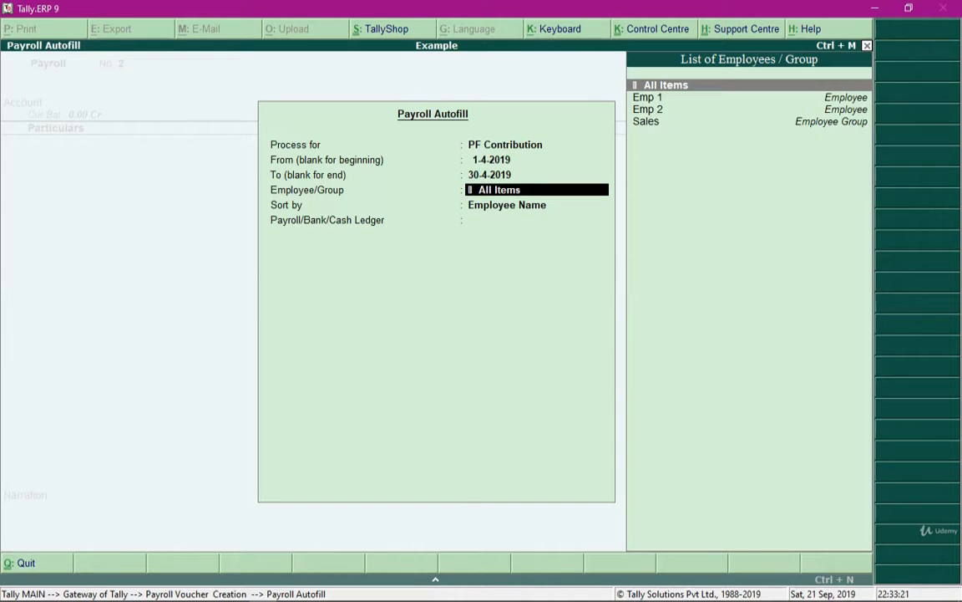
pyautogui.press('Down')
pyautogui.press('Down')
pyautogui.press('Down')
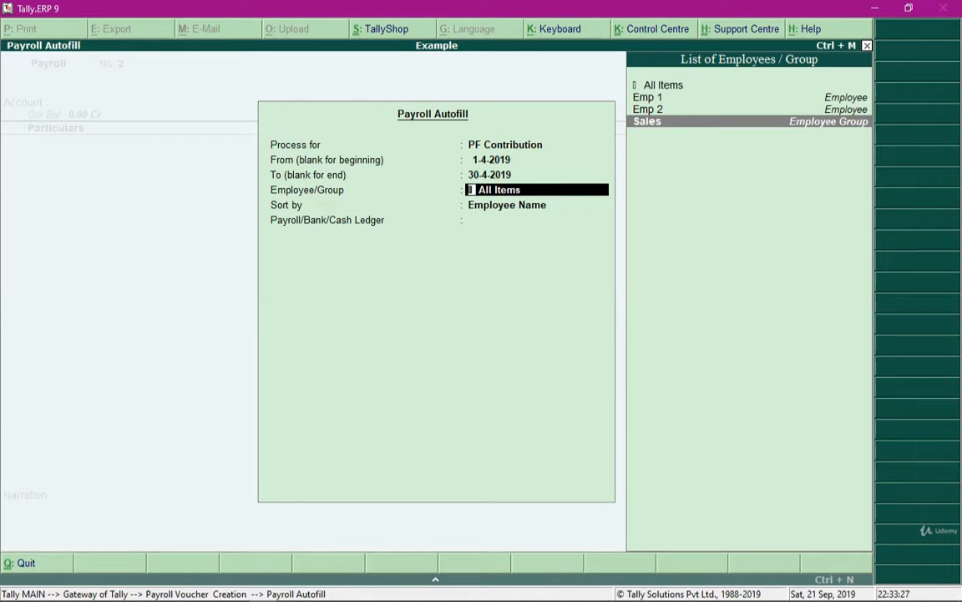
pyautogui.press('Return')
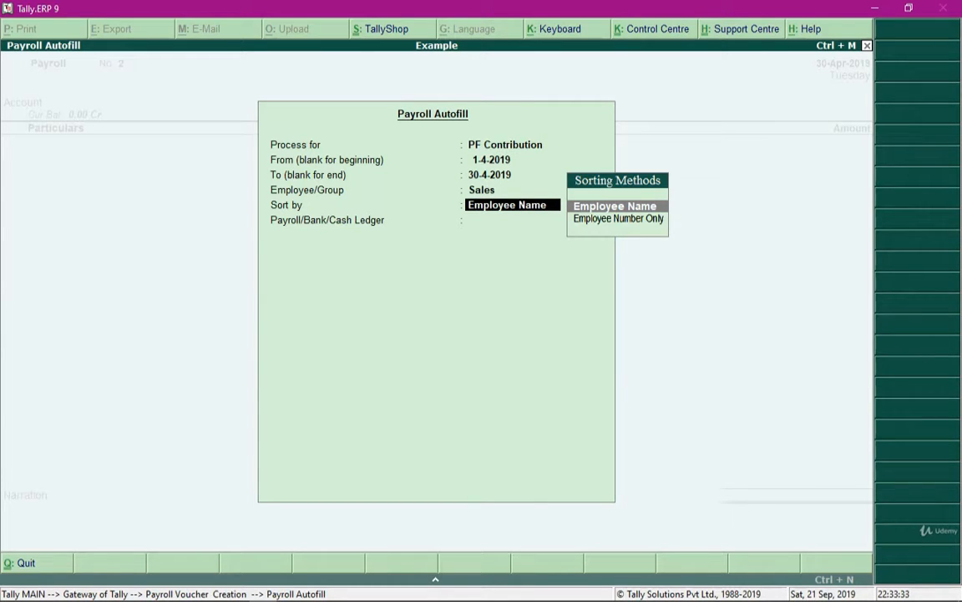
pyautogui.press('Return')
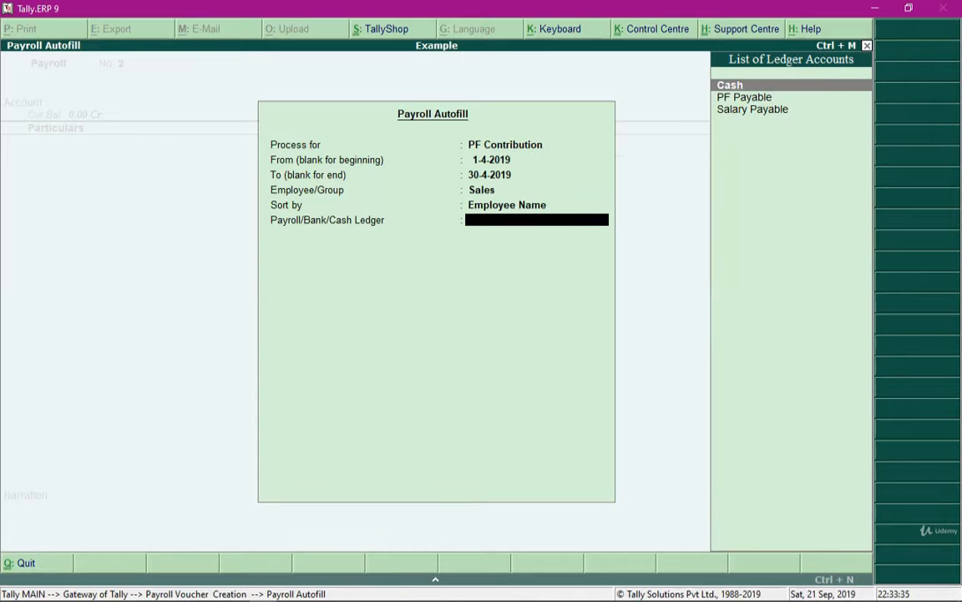
# Create the PF Payable pay head with type Not Applicable under Current Liabilities.
pyautogui.press('Down')
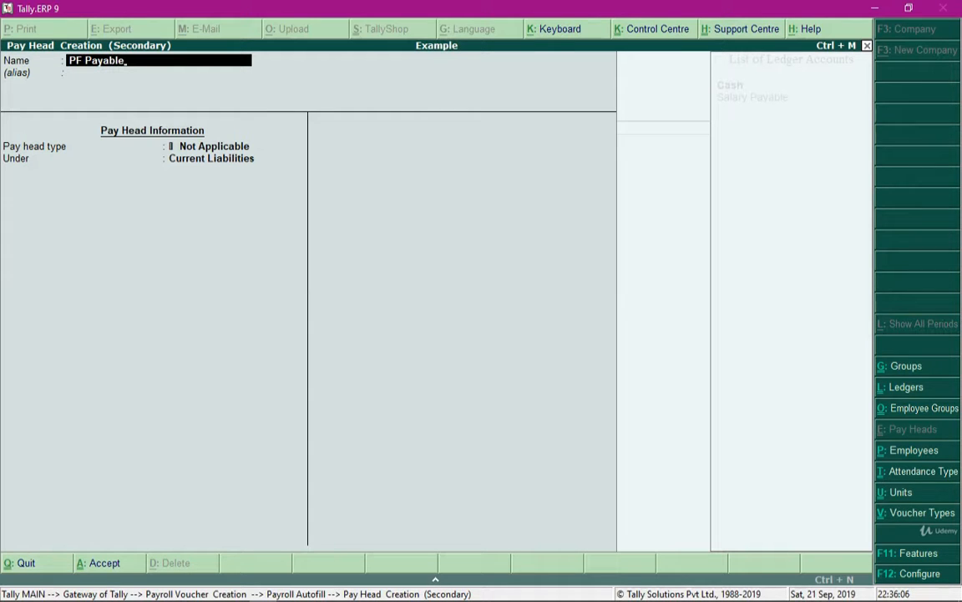
pyautogui.press('Return')
pyautogui.press('Return')
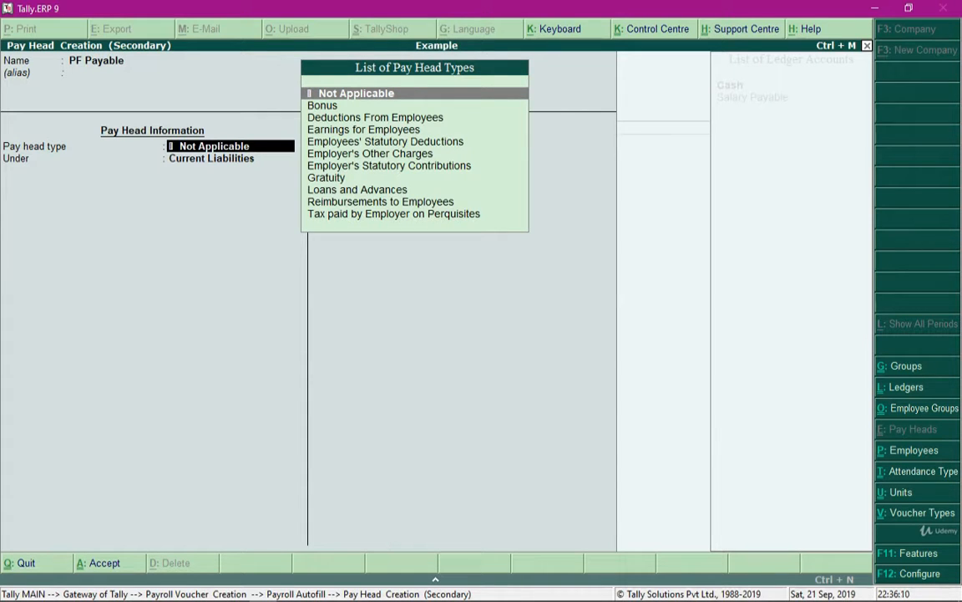
pyautogui.press('Return')
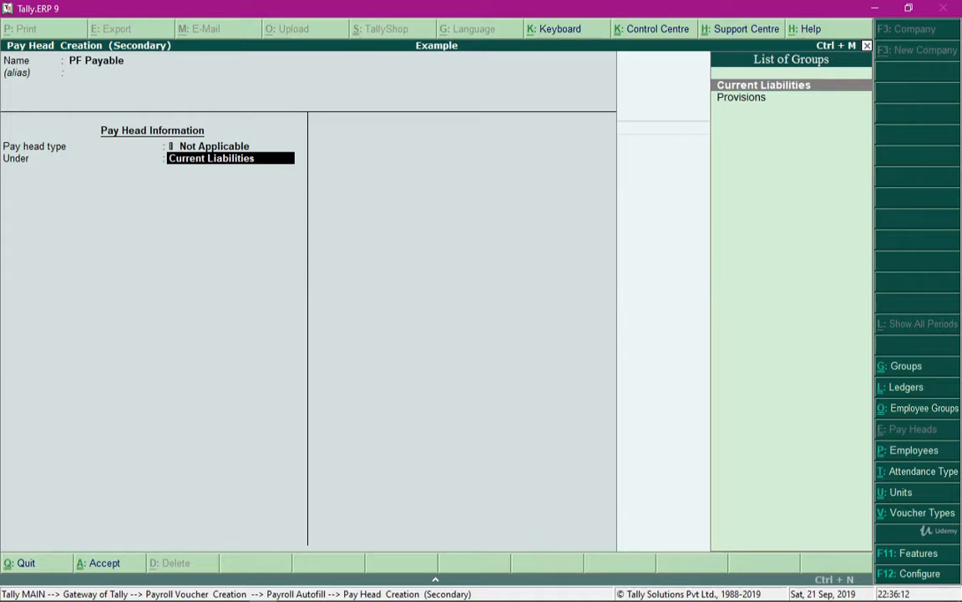
pyautogui.press('Return')
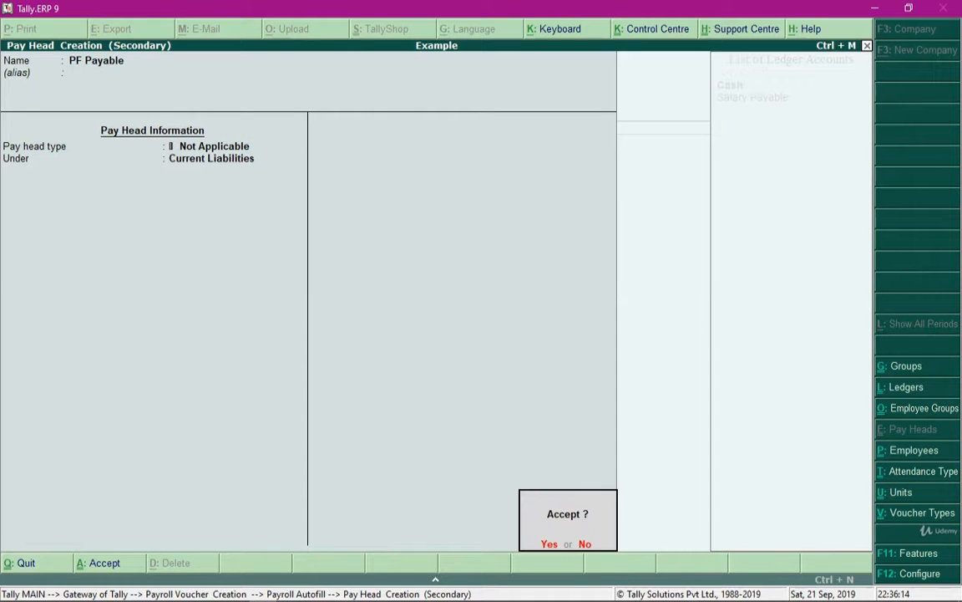
pyautogui.press('Return')
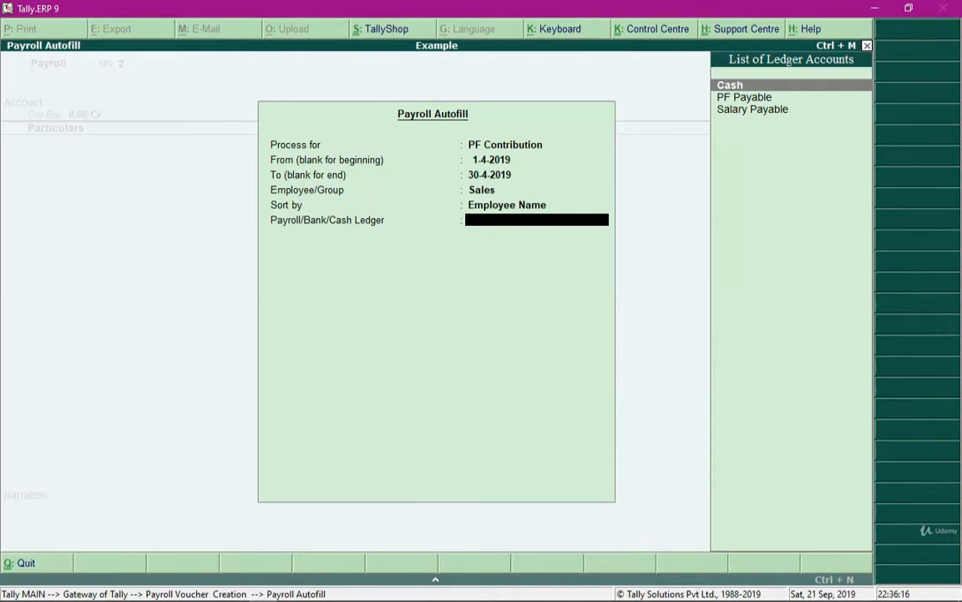
# Fill the payroll voucher against the PF Payable ledger and save it.
pyautogui.press('Down')
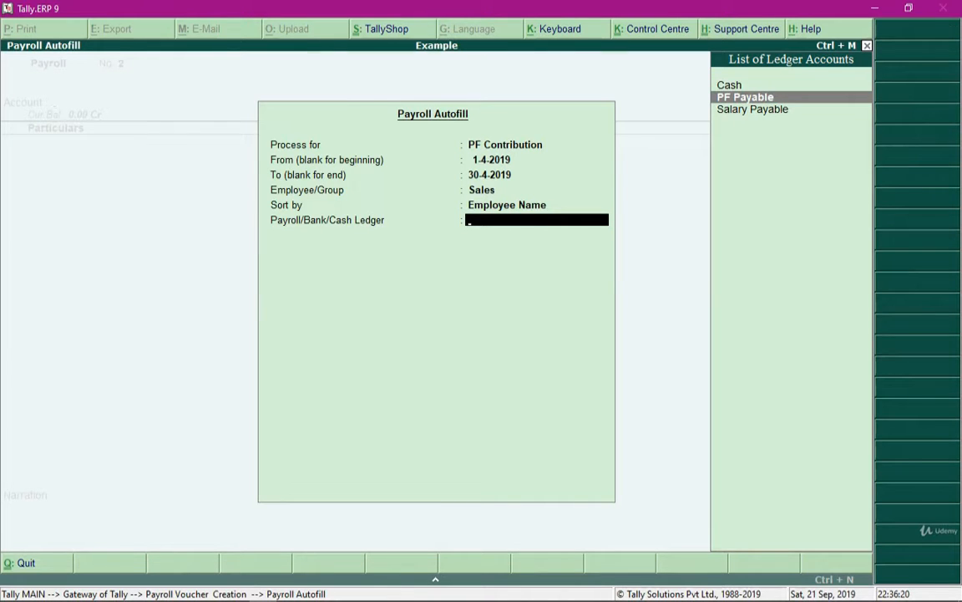
pyautogui.press('Return')
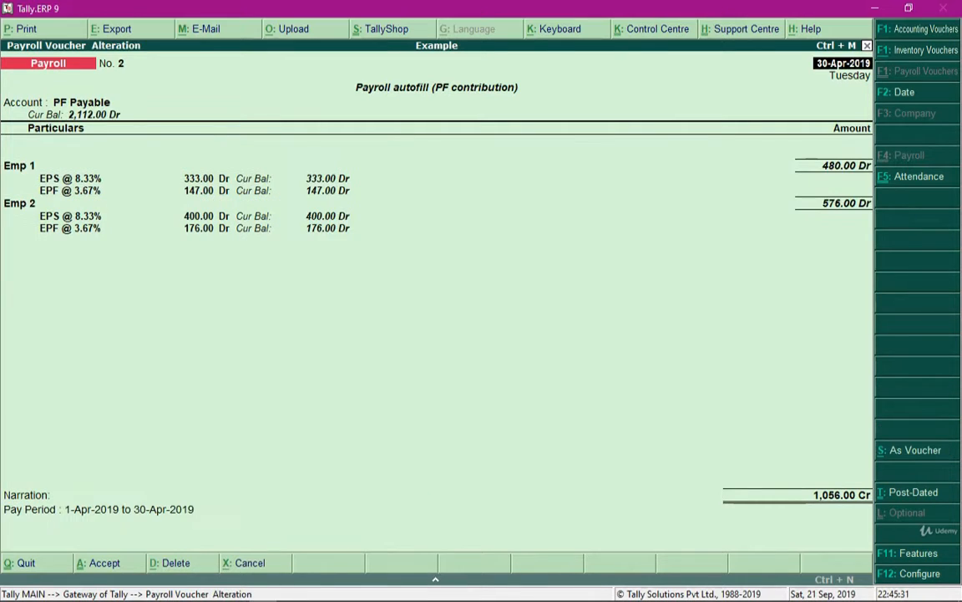
pyautogui.press('Return')
pyautogui.press('Return')
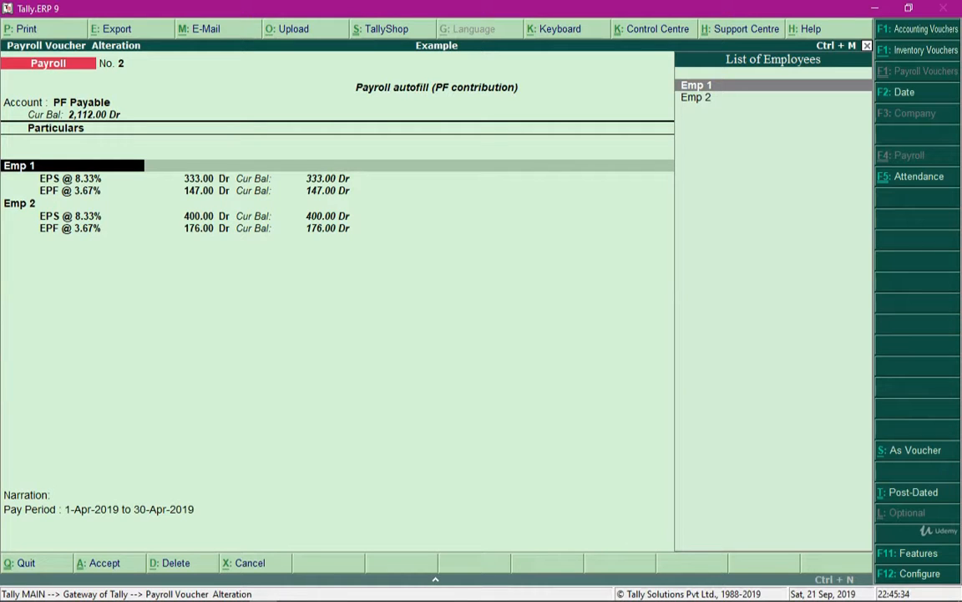
# Review the EPS @ 8.33% and EPF @ 3.67% lines for Emp 1 in the saved PF contribution voucher.
pyautogui.press('Return')
pyautogui.press('Return')
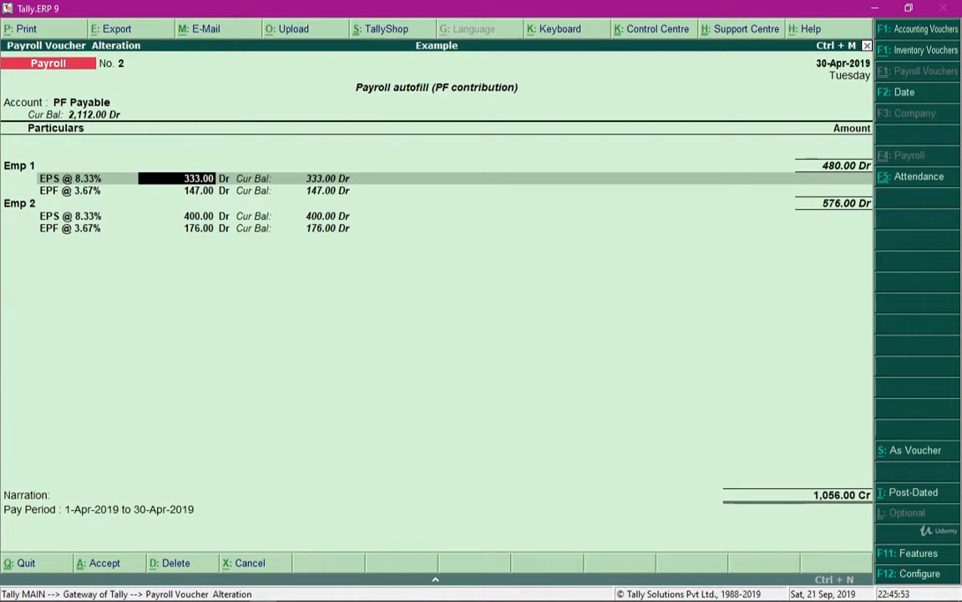
pyautogui.press('Return')
pyautogui.press('Return')
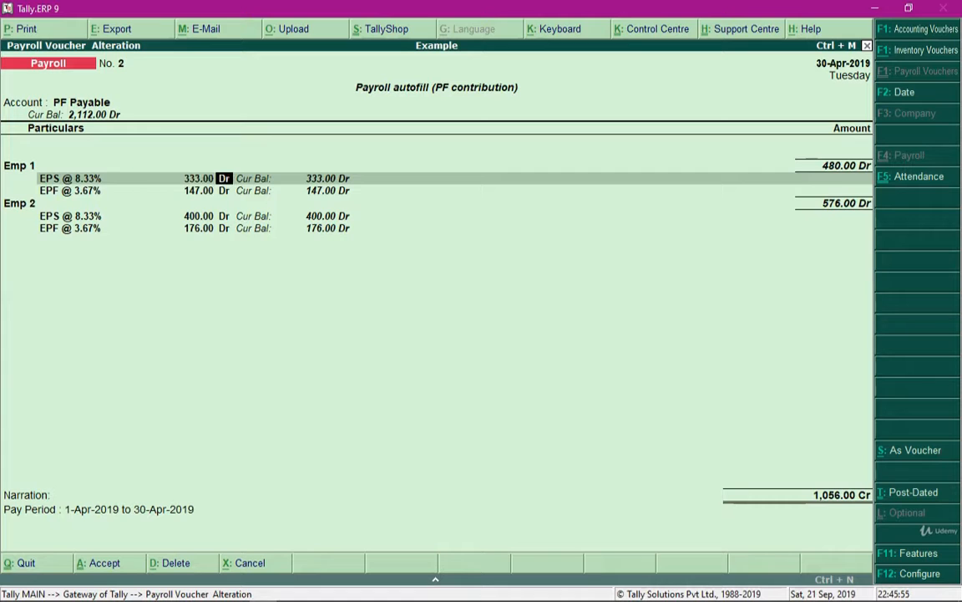
pyautogui.press('Return')
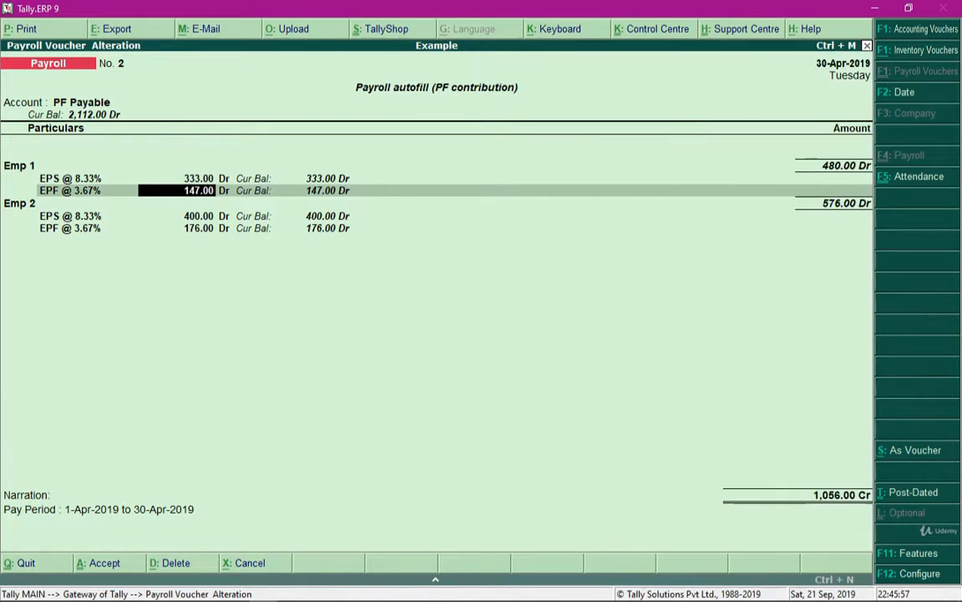
pyautogui.press('Return')
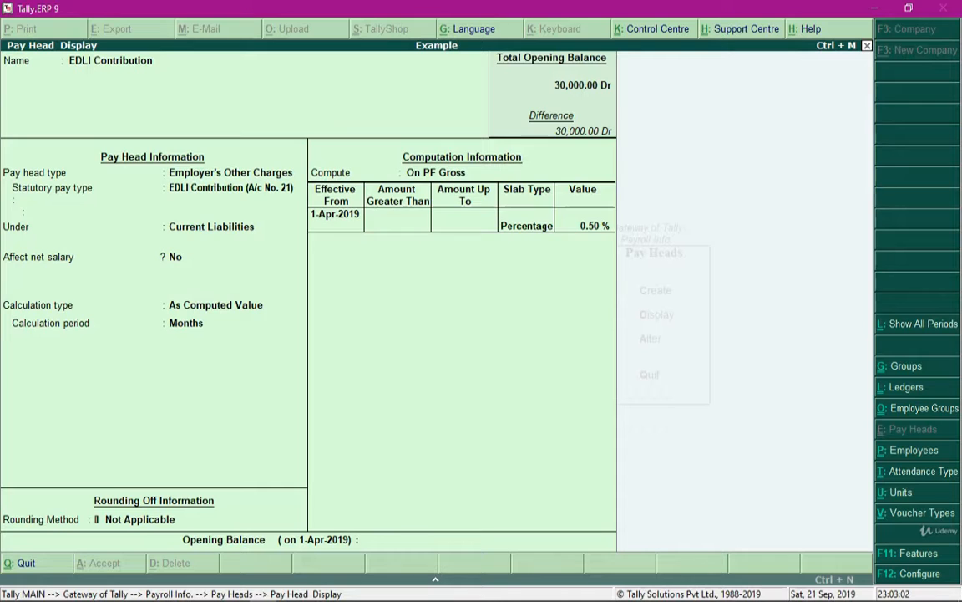
# Leave the EDLI Contribution pay head display and start a new journal voucher.
pyautogui.press('Escape')
pyautogui.press('Escape')
pyautogui.press('Escape')
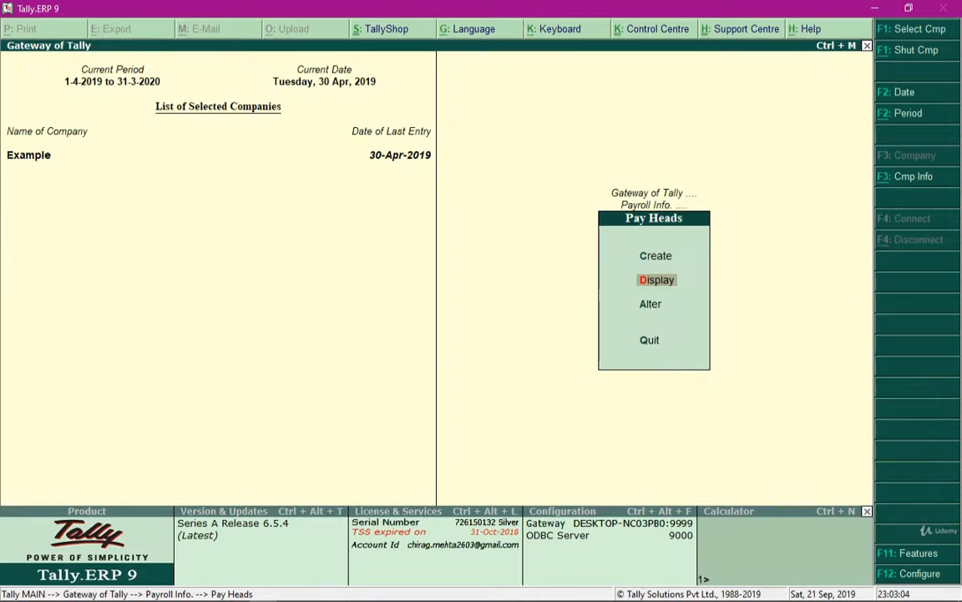
pyautogui.press('Escape')
pyautogui.press('Down')
pyautogui.press('Down')
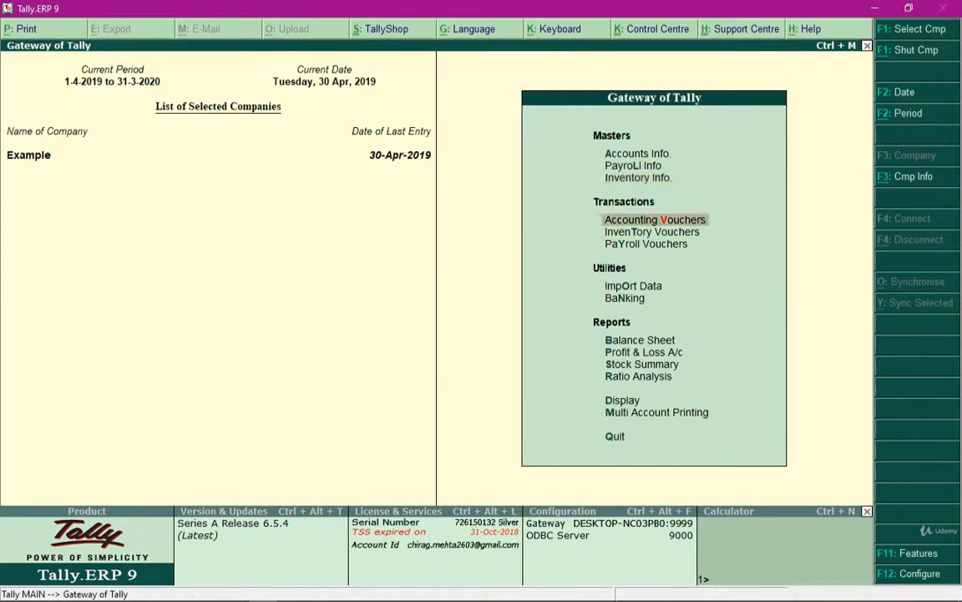
pyautogui.press('Return')
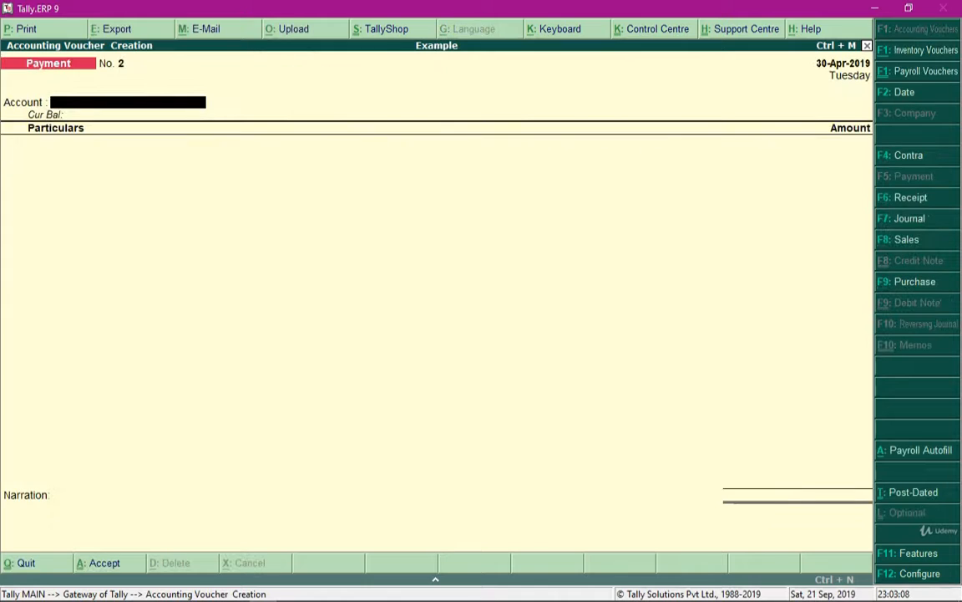
pyautogui.press('F7')
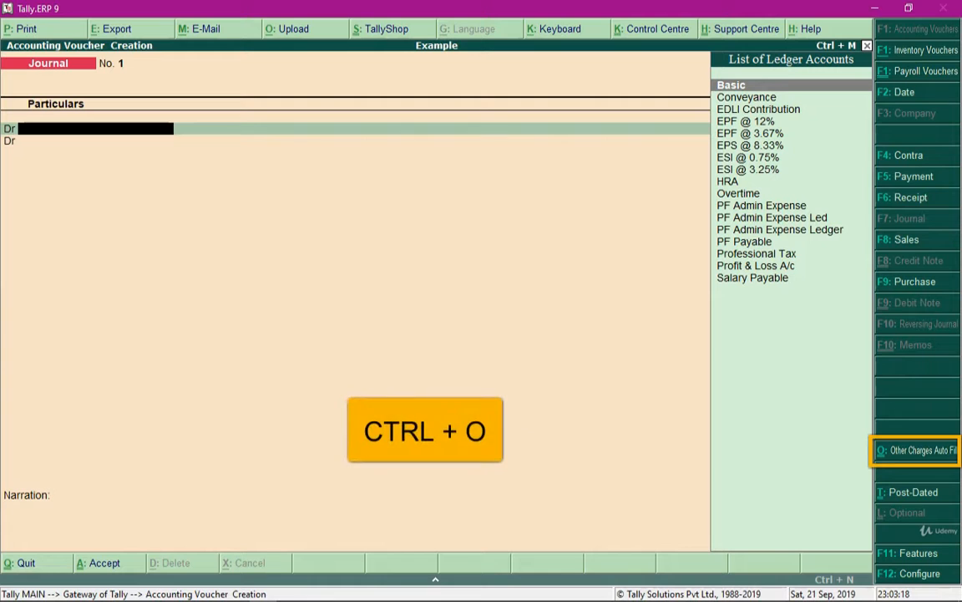
# Start Other Charges Auto Fill for 1-4-2019 to 30-4-2019 and choose the Sales employee group.
pyautogui.hotkey('ctrl', 'o')
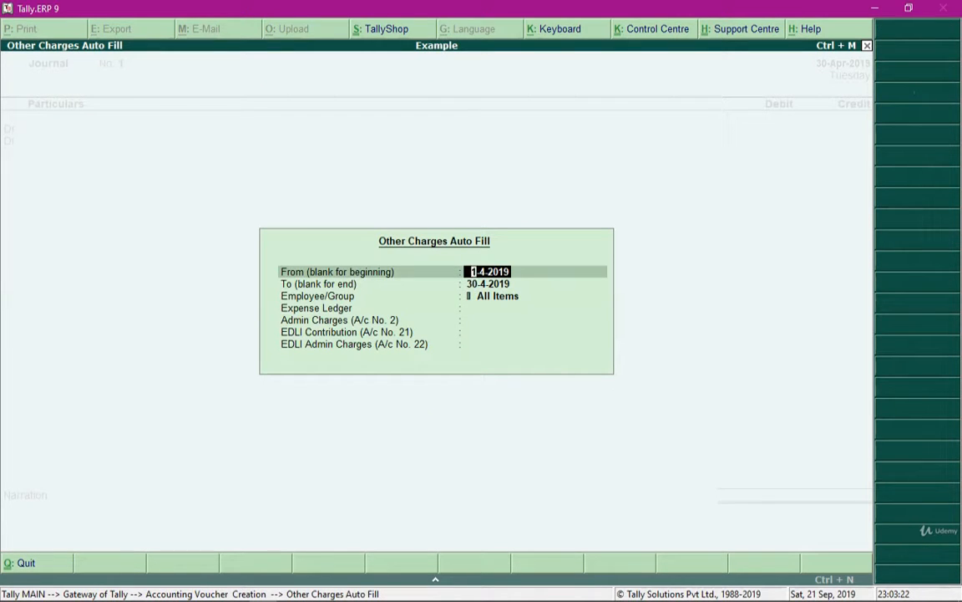
pyautogui.press('Return')
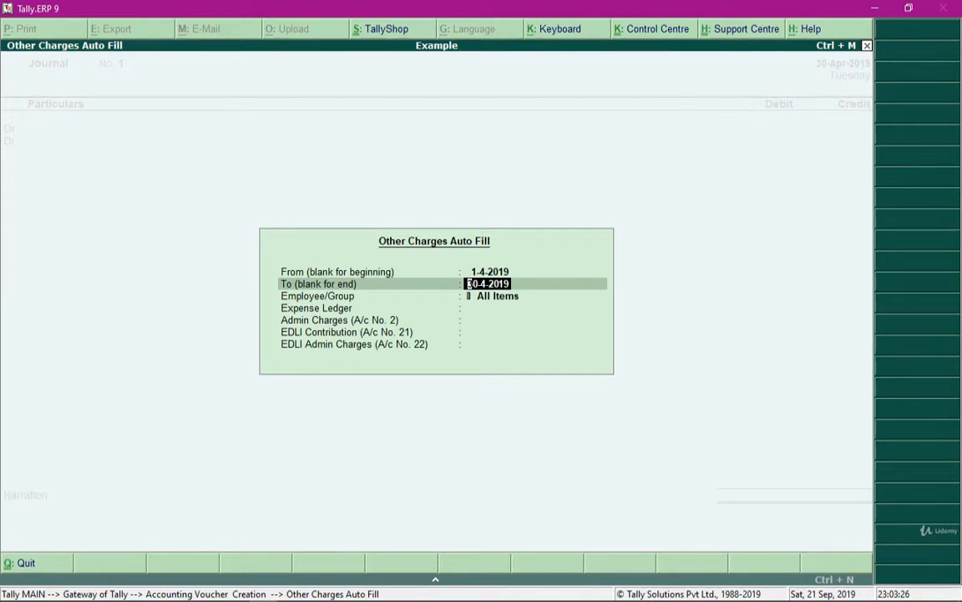
pyautogui.press('Return')
pyautogui.press('Down')
pyautogui.press('Down')
pyautogui.press('Down')
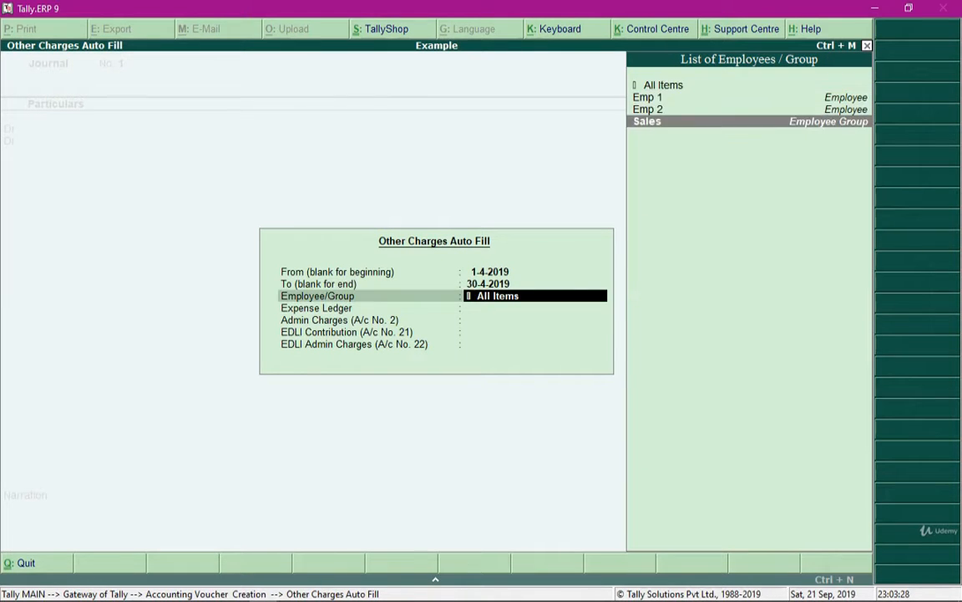
pyautogui.press('Return')
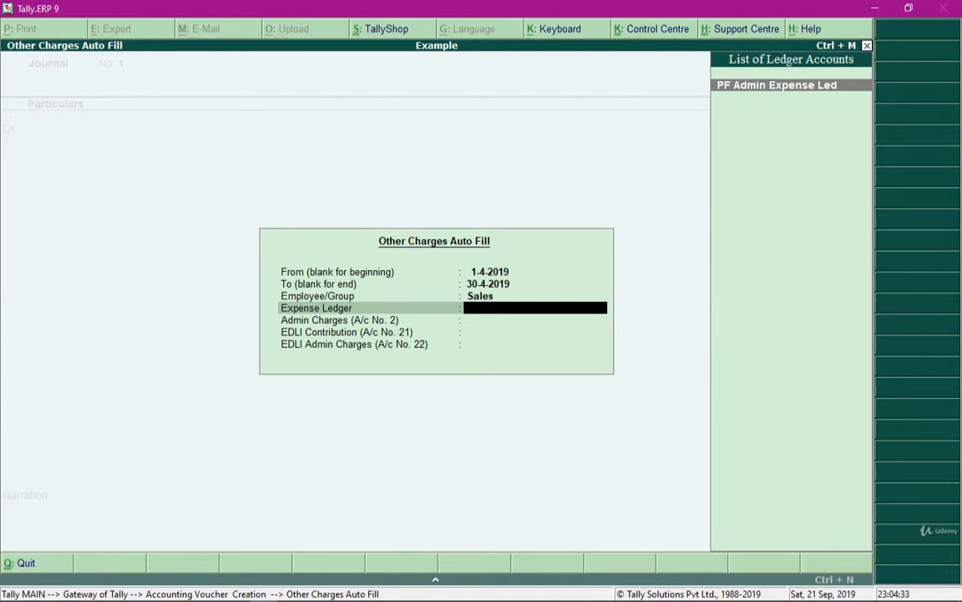
# Fill the journal using PF Admin Expense Led as expense ledger, PF Admin Expense for admin charges and EDLI Contribution for account 21.
pyautogui.press('Return')
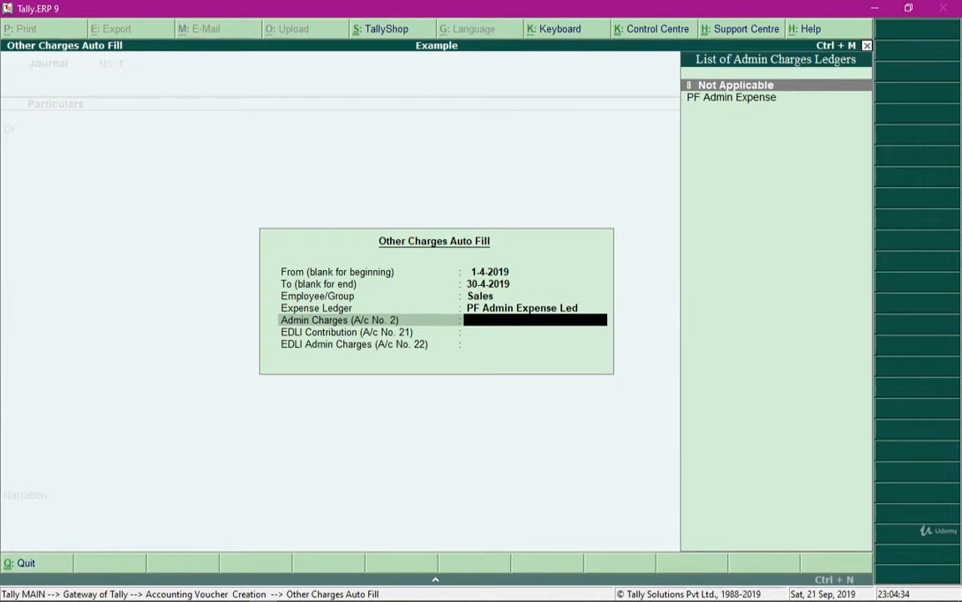
pyautogui.press('Down')
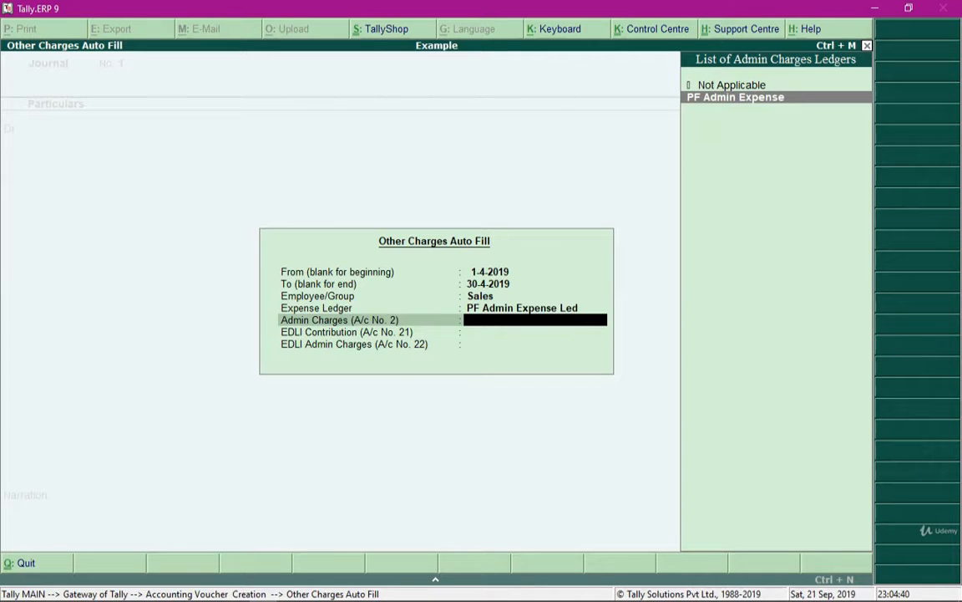
pyautogui.press('Return')
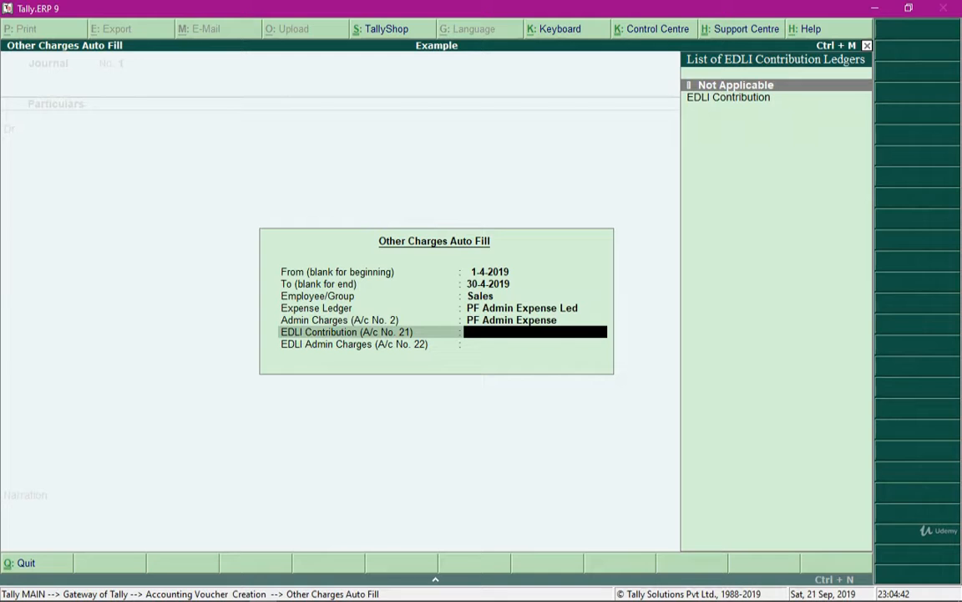
pyautogui.press('Down')
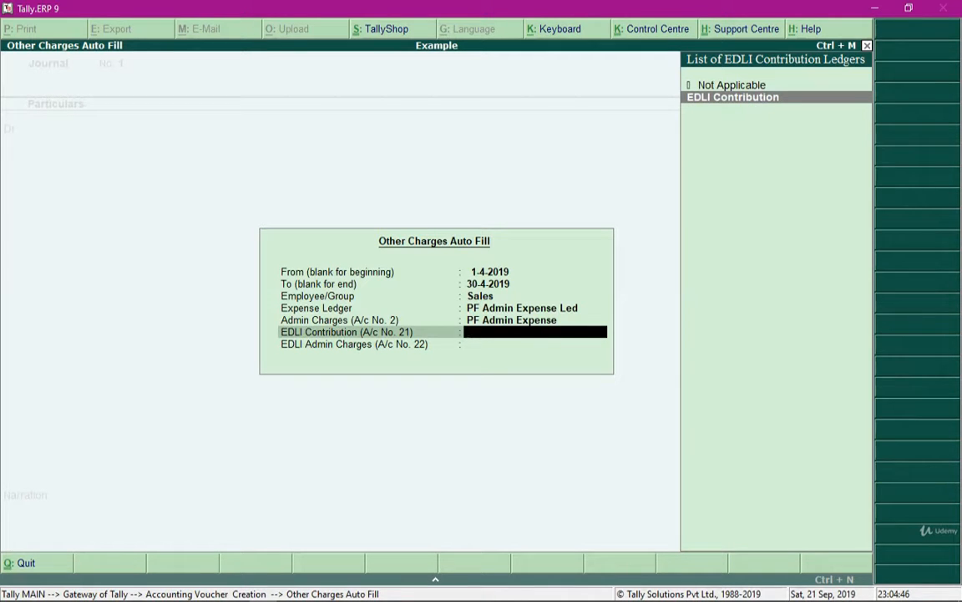
pyautogui.press('Return')
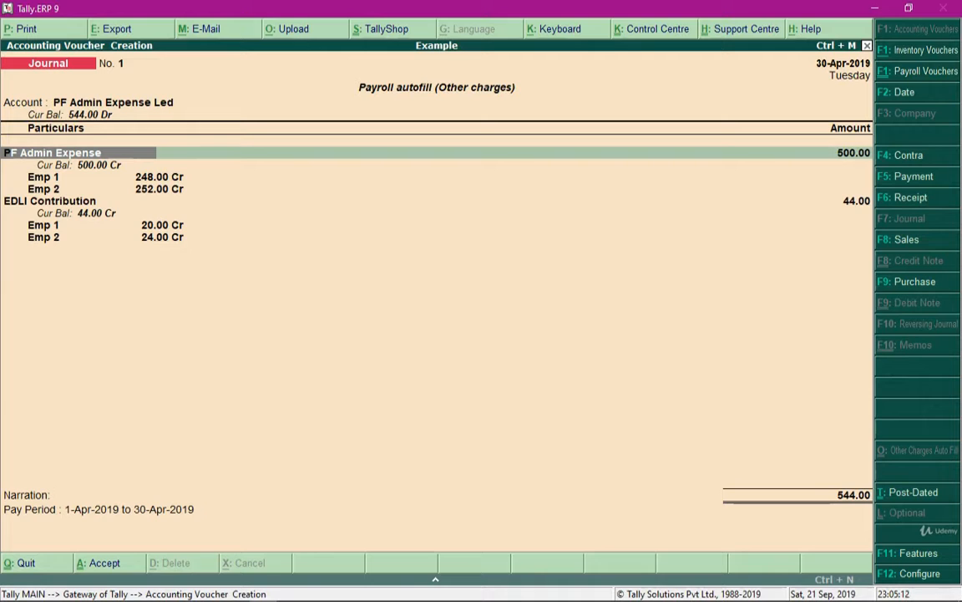
# Confirm the PF Admin Expense and EDLI Contribution lines and save the other charges journal voucher.
pyautogui.press('Return')
pyautogui.press('Return')
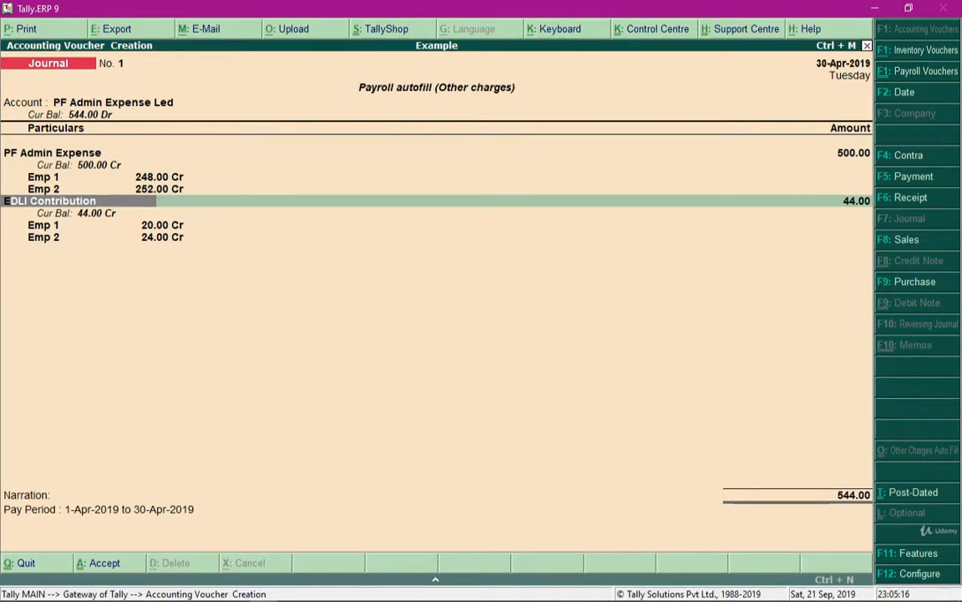
pyautogui.press('Return')
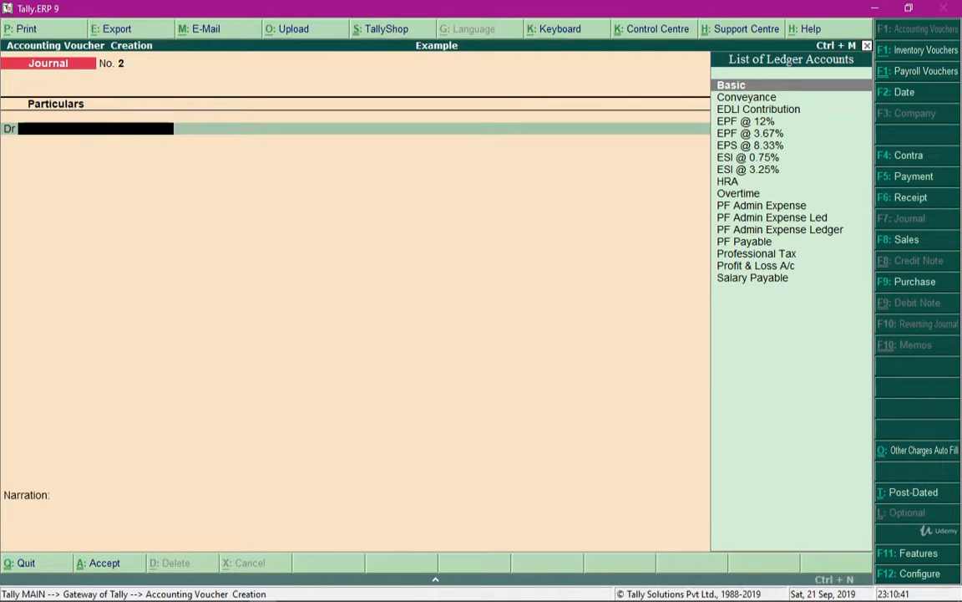
# Start a payment voucher and choose PF Challan as the process for its payroll autofill.
pyautogui.press('F5')
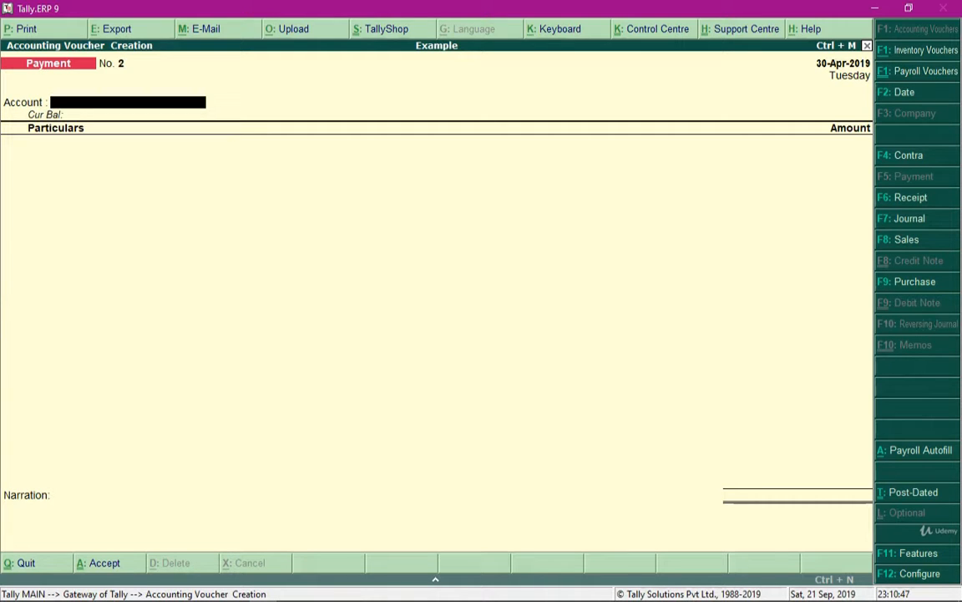
pyautogui.hotkey('alt', 'a')
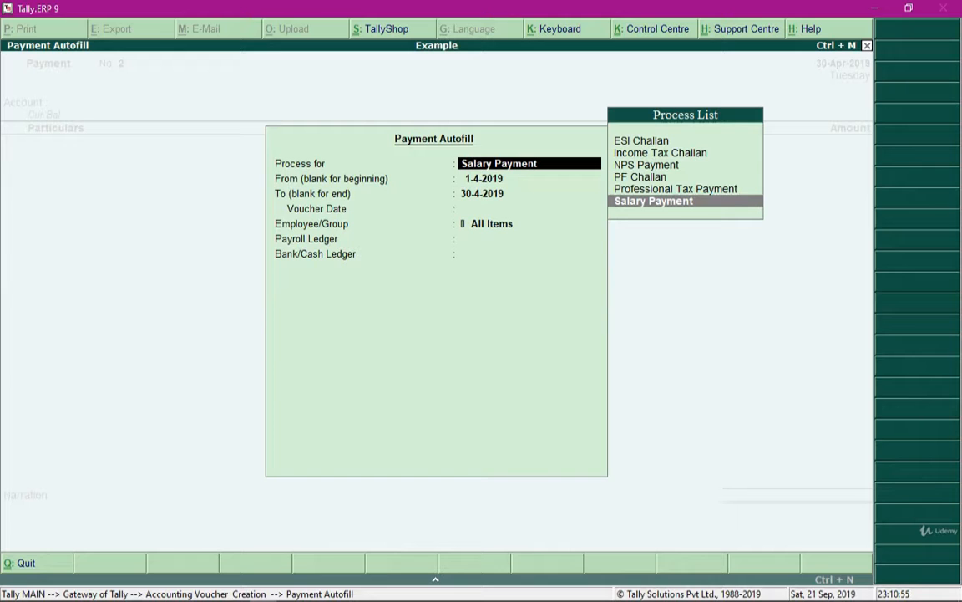
pyautogui.press('Up')
pyautogui.press('Up')
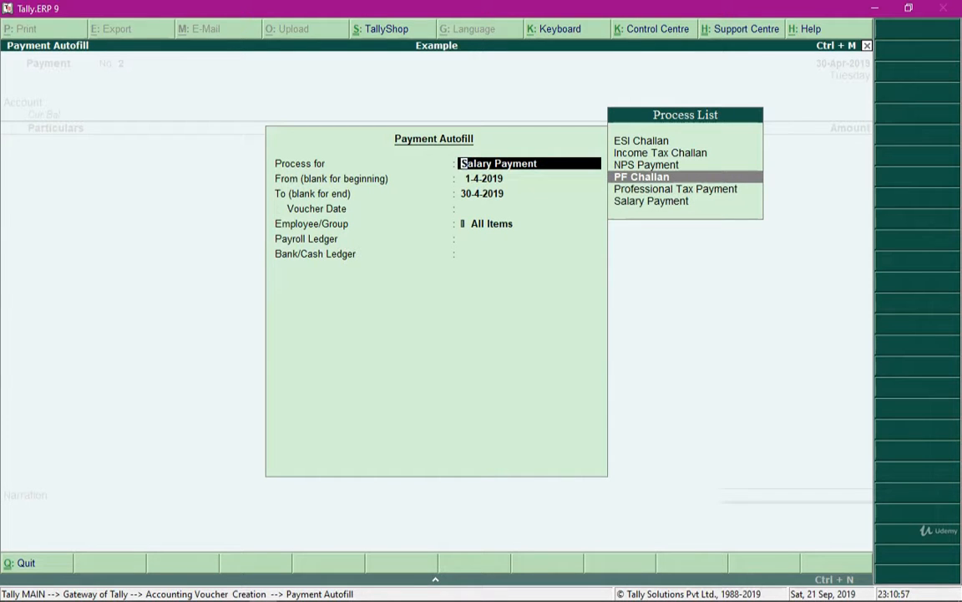
pyautogui.press('Down')
pyautogui.press('Down')
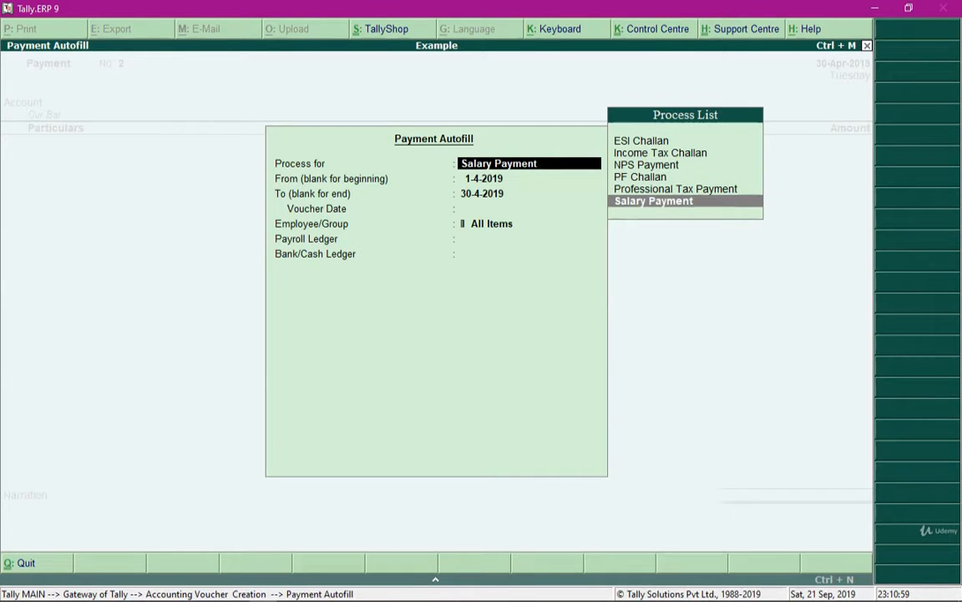
pyautogui.press('Up')
pyautogui.press('Up')
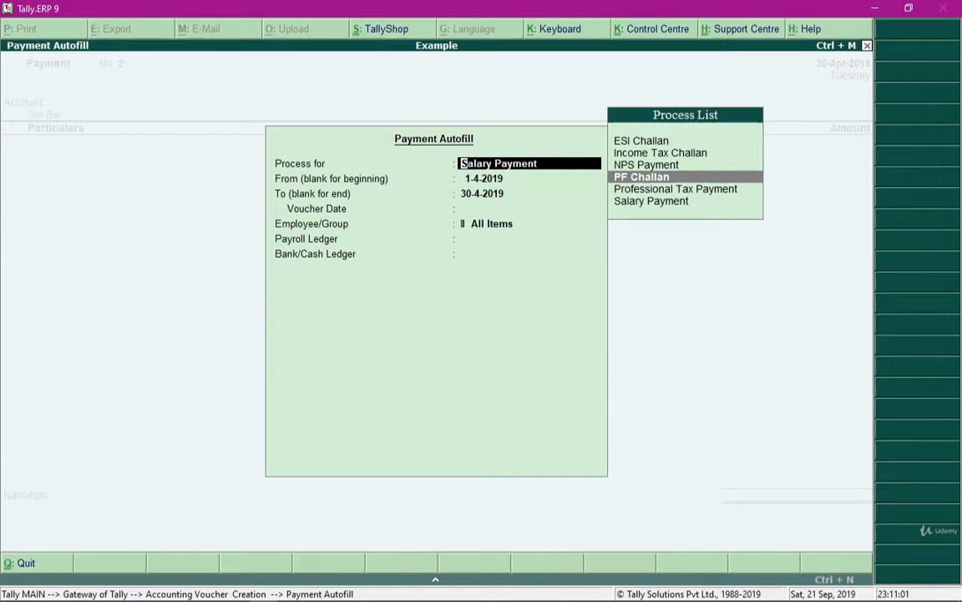
pyautogui.press('Return')
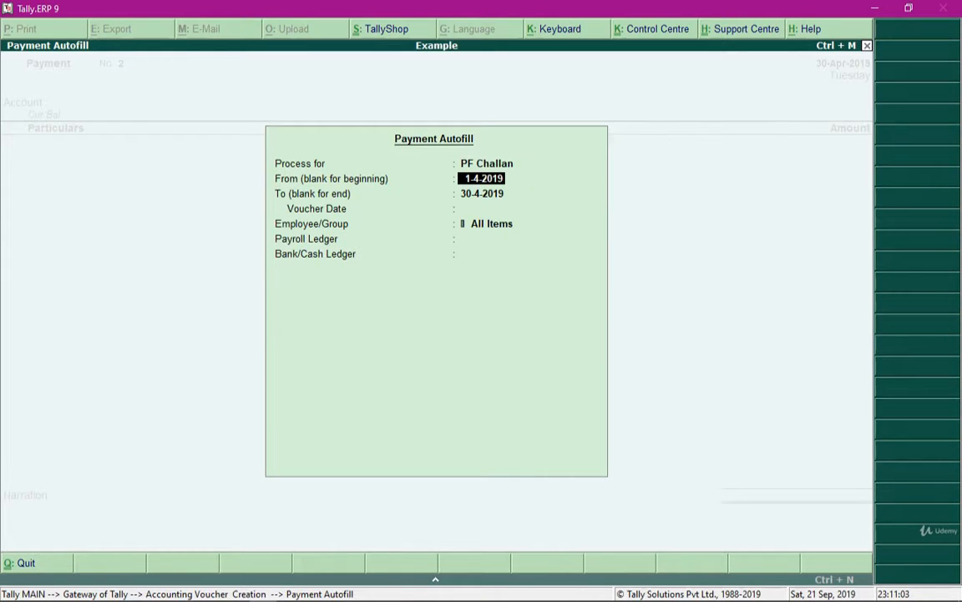
# Autofill the payment for 1-4-2019 to 30-4-2019, voucher date 30-4-2019, with employee group Sales, payroll ledger PF Payable and Cash as payment ledger.
pyautogui.press('Return')
pyautogui.press('Return')
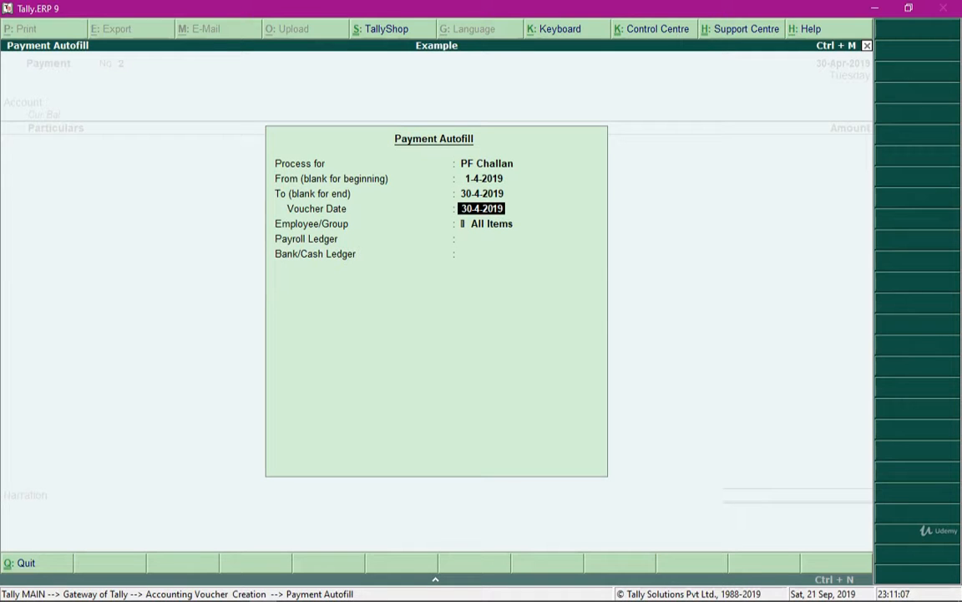
pyautogui.press('Return')
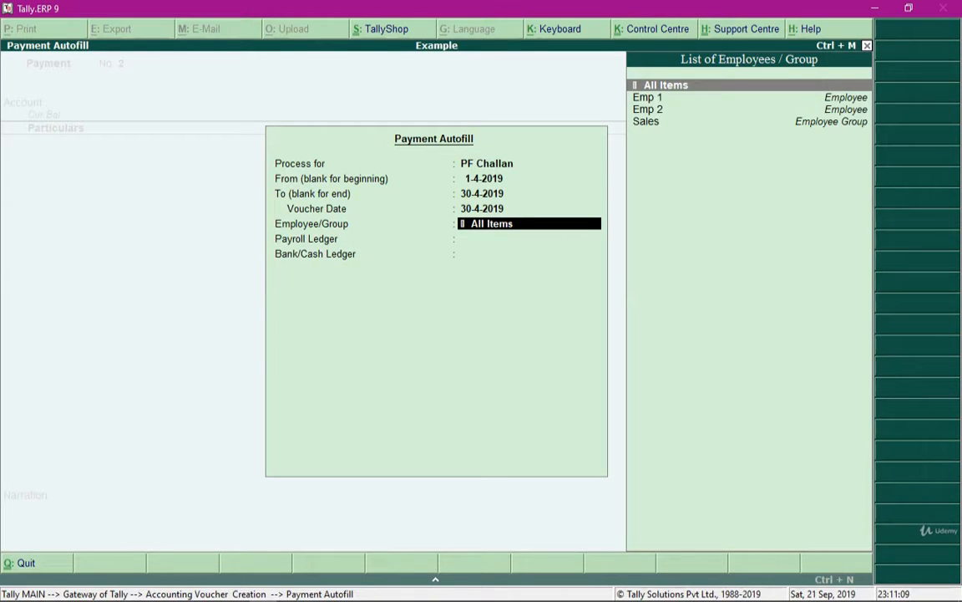
pyautogui.press('Down')
pyautogui.press('Down')
pyautogui.press('Down')
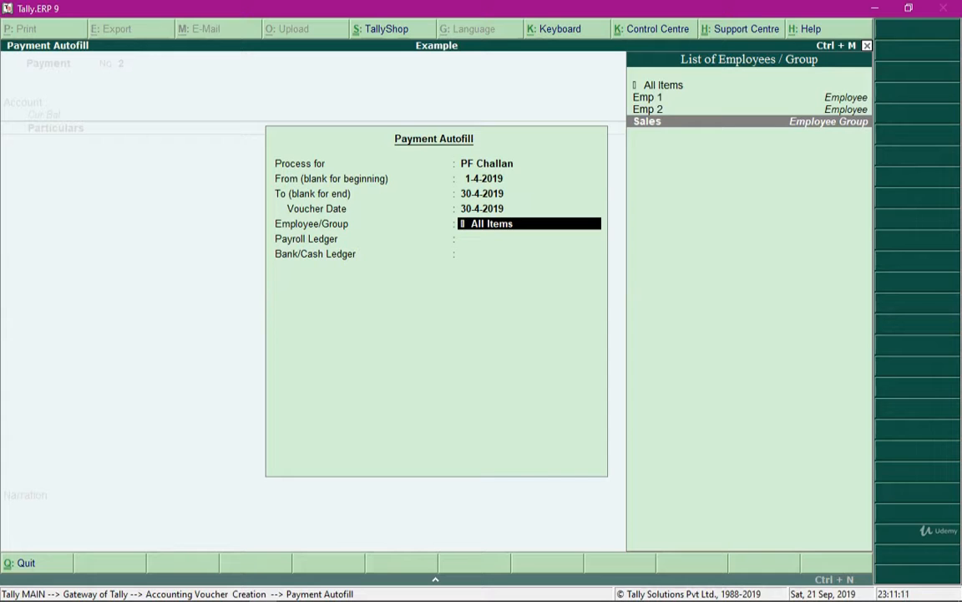
pyautogui.press('Return')
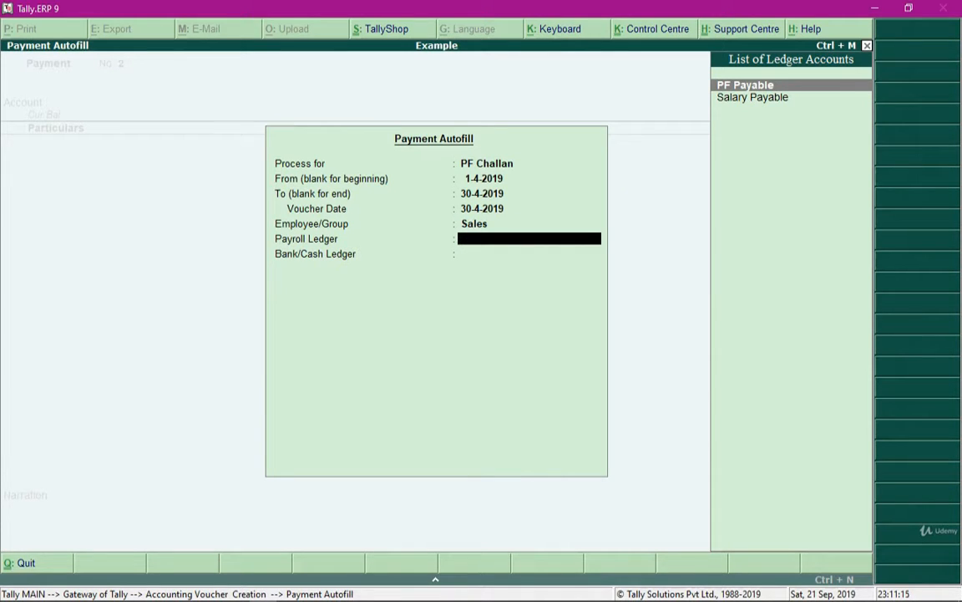
pyautogui.press('Return')
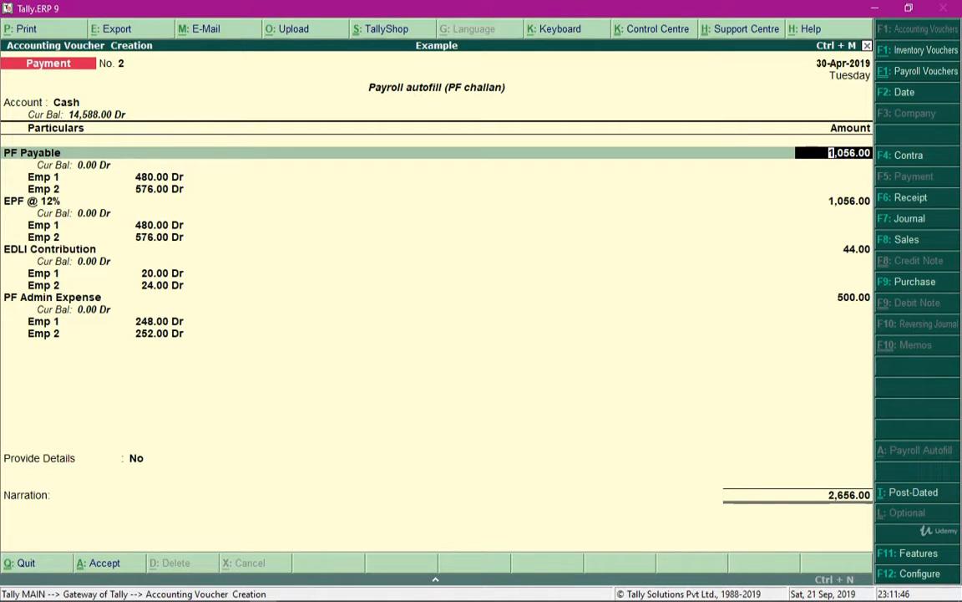
# Confirm the autofilled PF Payable, EPF @ 12% and EDLI Contribution amounts in the payment voucher.
pyautogui.press('Return')
pyautogui.press('Up')
pyautogui.press('Return')
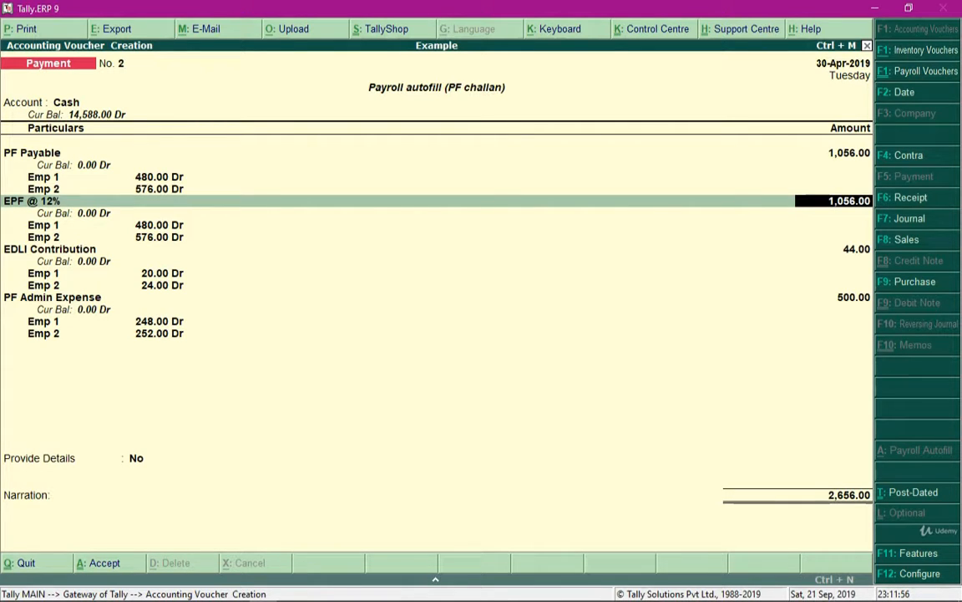
pyautogui.press('Return')
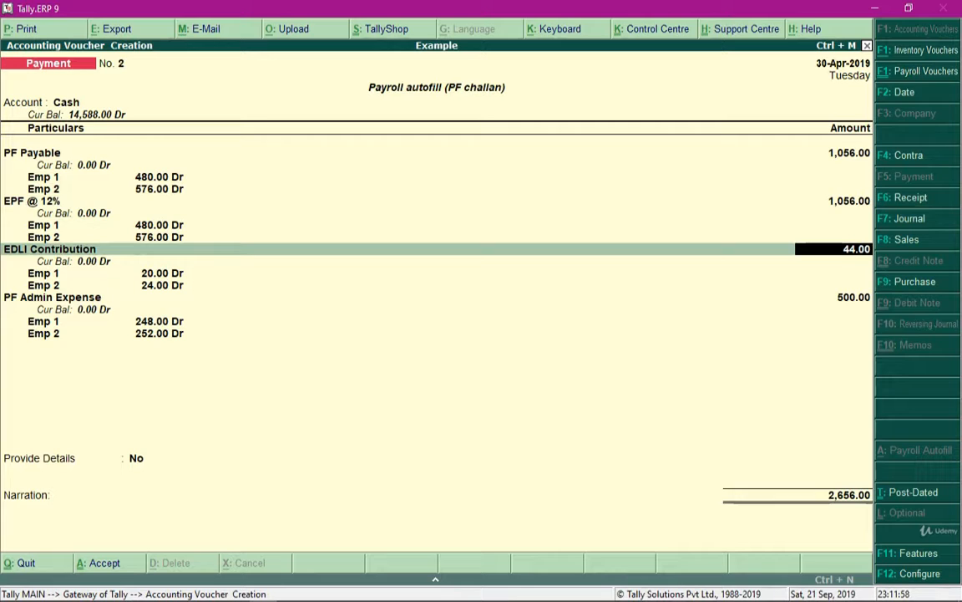
pyautogui.press('Return')
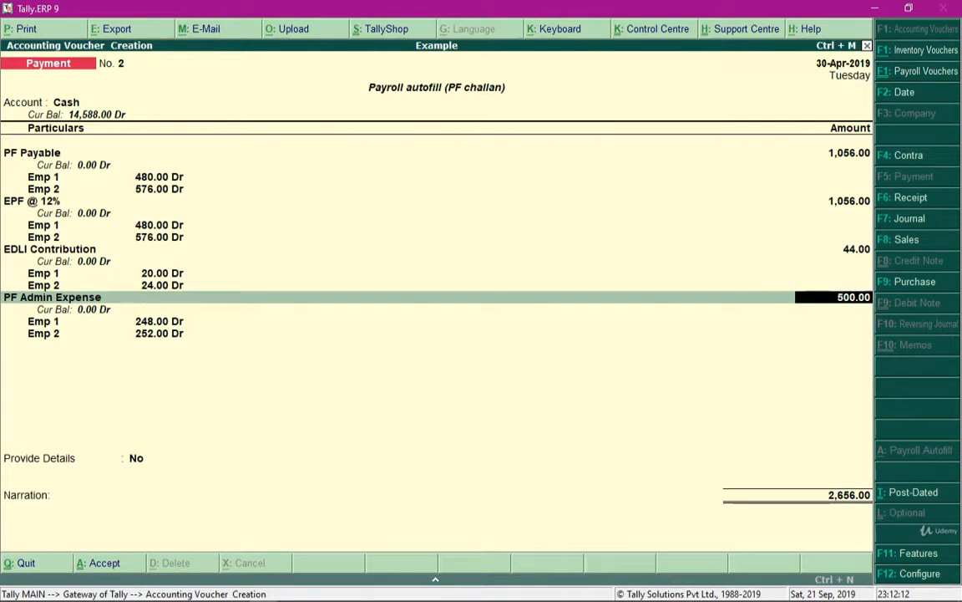
# Preview the PF challan printout of the payment voucher and enlarge it for reading.
pyautogui.hotkey('alt', 'p')
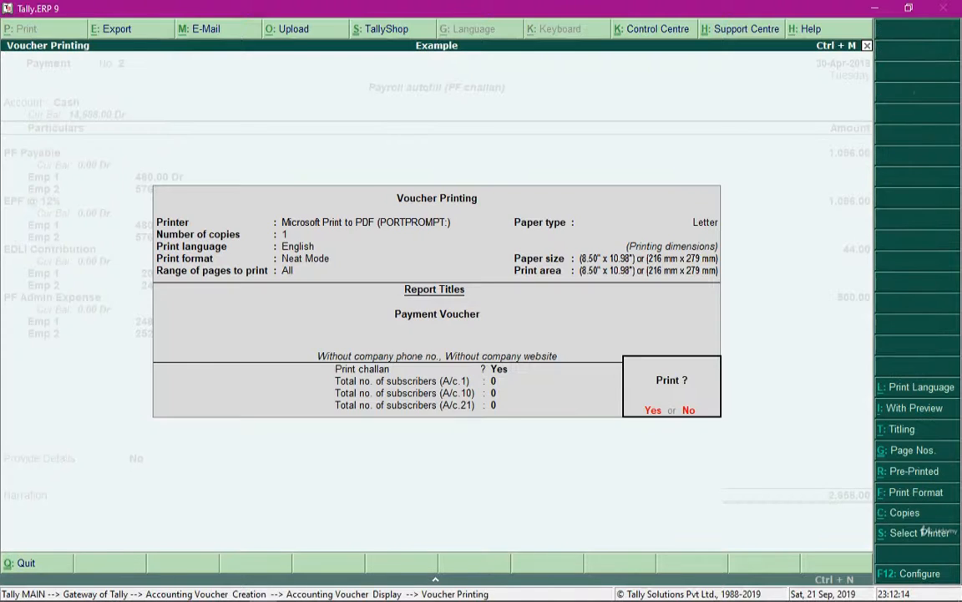
pyautogui.press('Return')
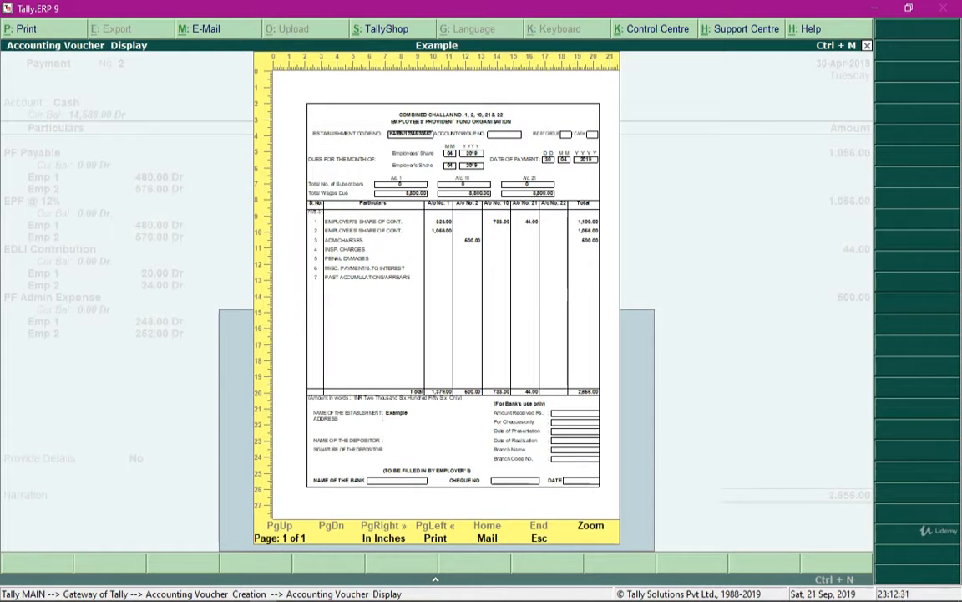
pyautogui.hotkey('alt', 'z')
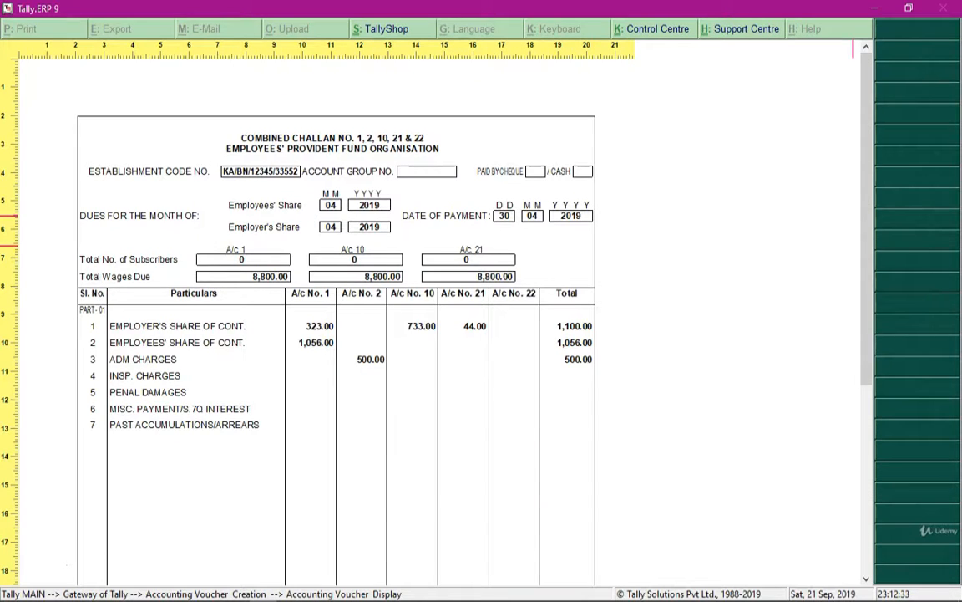